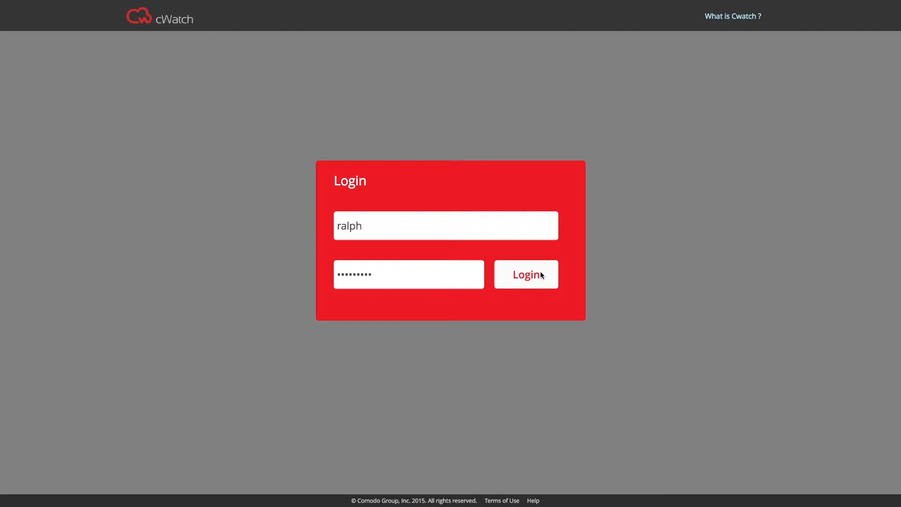
- Log in with the entered credentials and set the Log Collection dashboard's time range to Last 24 hours
{"action": "left_click", "coordinate": [526, 278]}
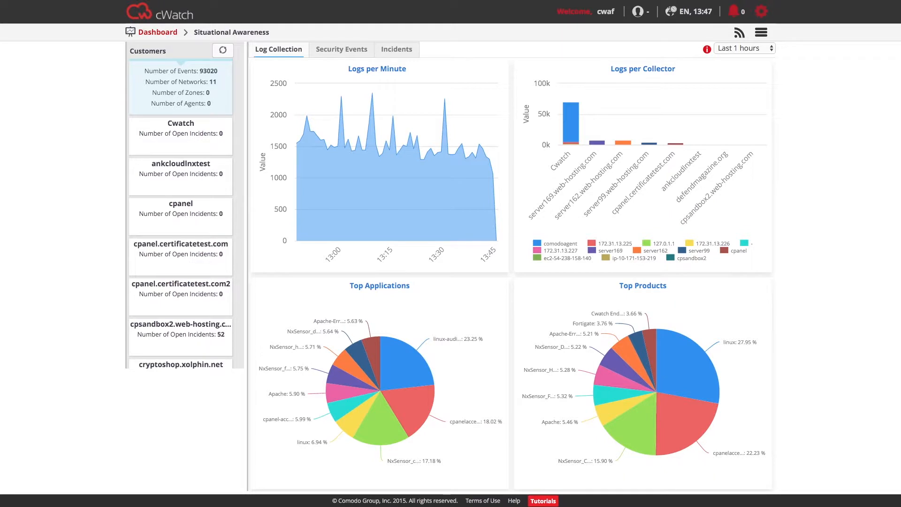
{"action": "left_click", "coordinate": [766, 52]}
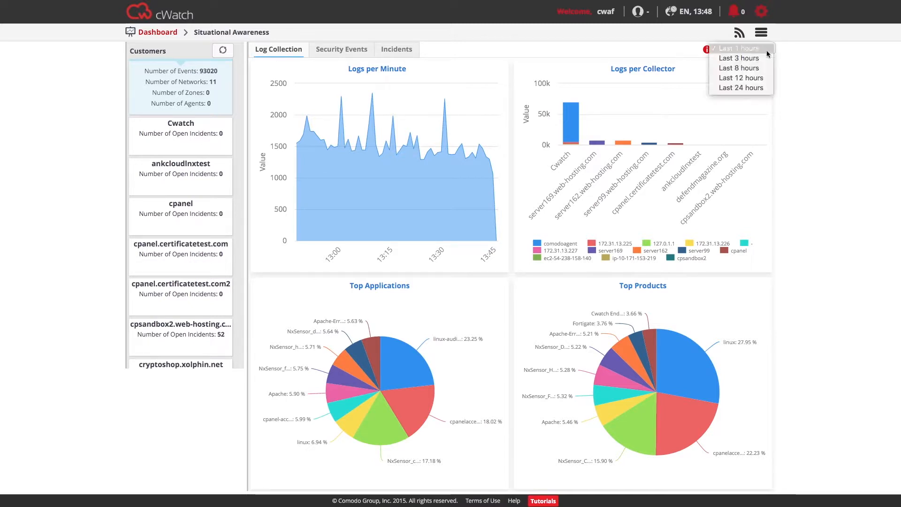
{"action": "left_click", "coordinate": [749, 86]}
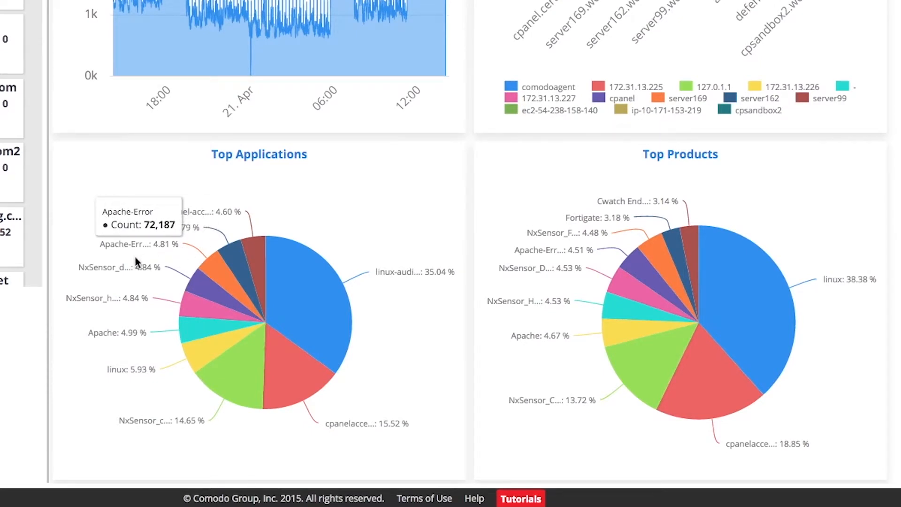
{"action": "mouse_move", "coordinate": [117, 292]}
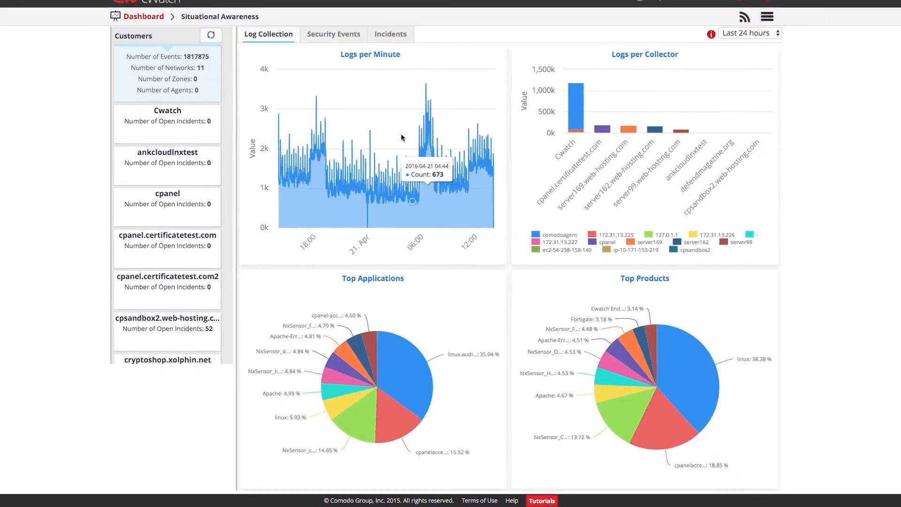
- Examine the attack source, attack destination and firewall event charts on the Security Events dashboard
{"action": "left_click", "coordinate": [342, 42]}
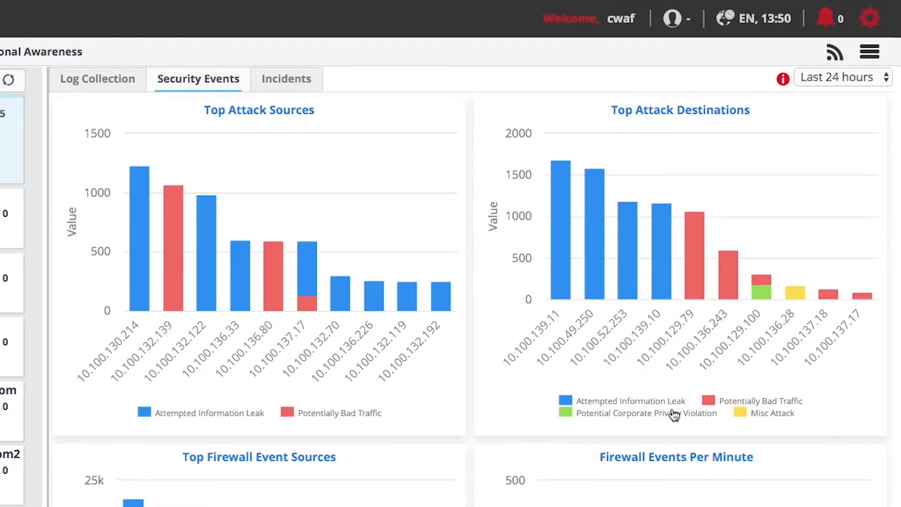
{"action": "scroll", "coordinate": [675, 415], "scroll_direction": "down", "scroll_amount": 5}
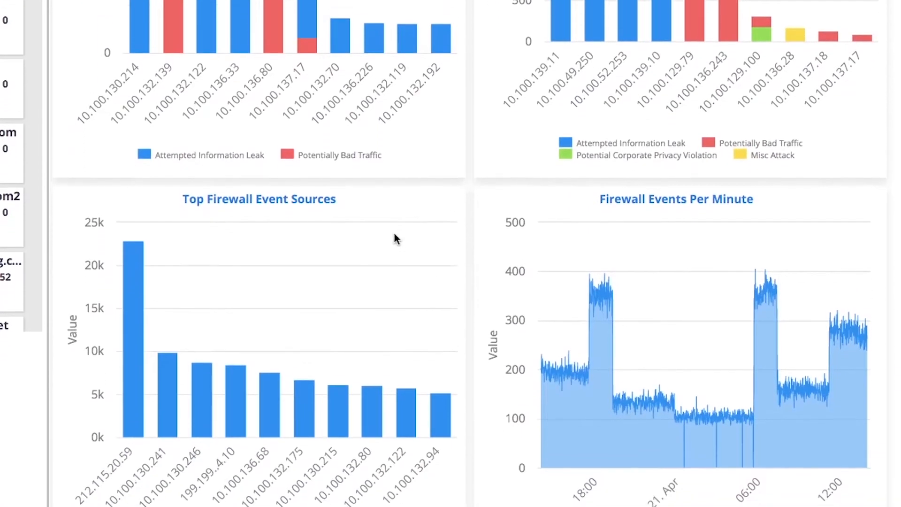
{"action": "scroll", "coordinate": [390, 226], "scroll_direction": "down", "scroll_amount": 1}
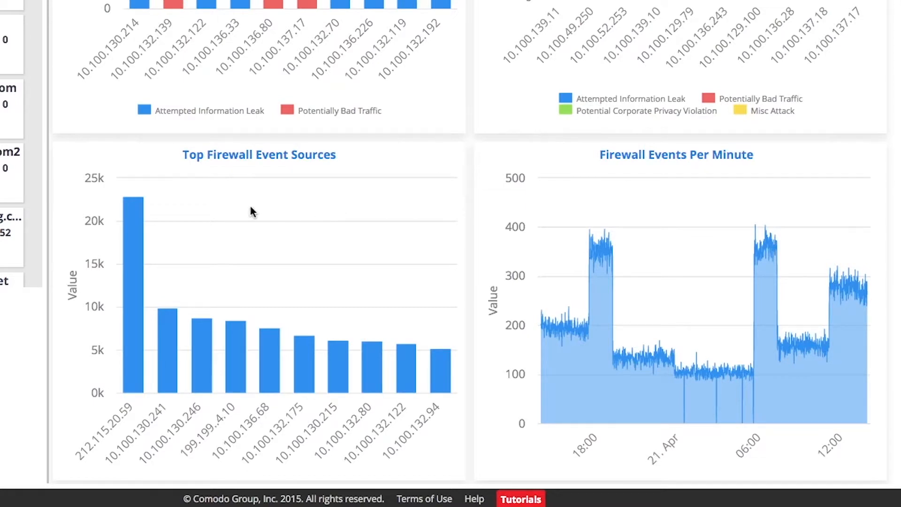
{"action": "mouse_move", "coordinate": [141, 212]}
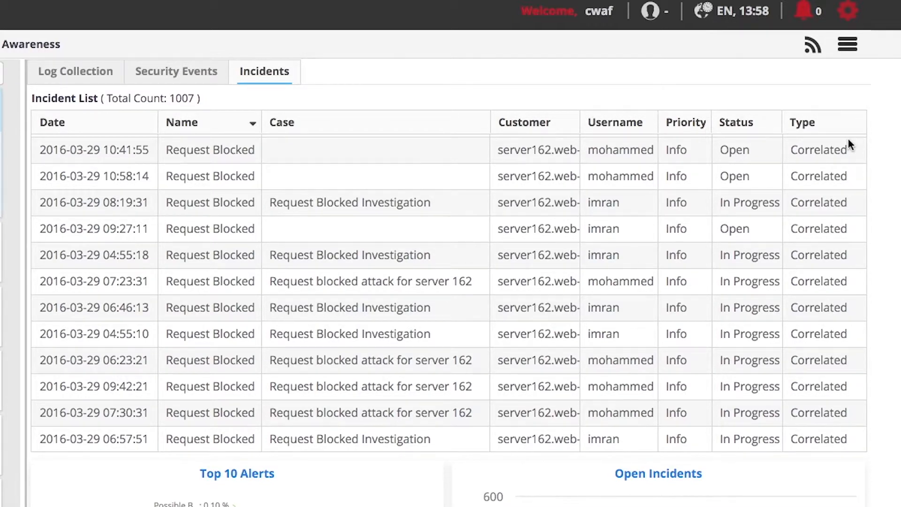
- Inspect the Top 10 Alerts and Open Incidents charts below the incident list
{"action": "scroll", "coordinate": [848, 139], "scroll_direction": "down", "scroll_amount": 6}
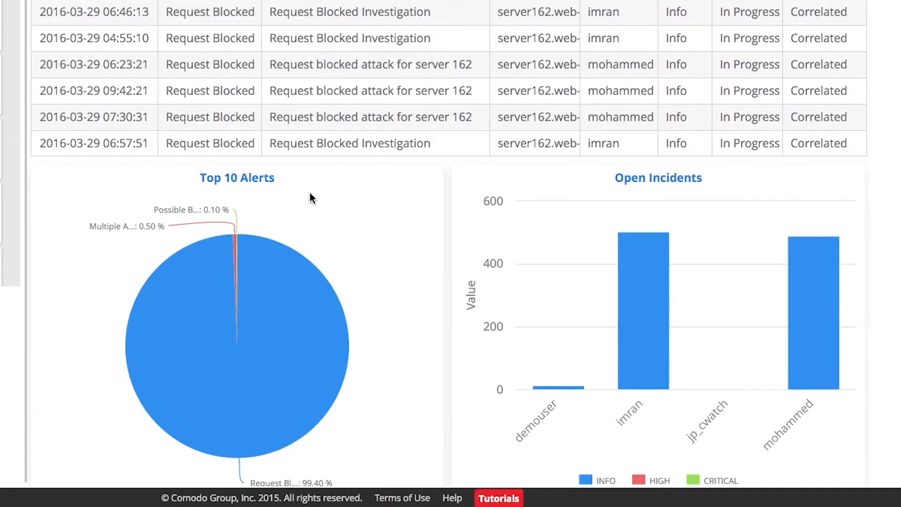
{"action": "mouse_move", "coordinate": [266, 285]}
{"action": "mouse_move", "coordinate": [233, 266]}
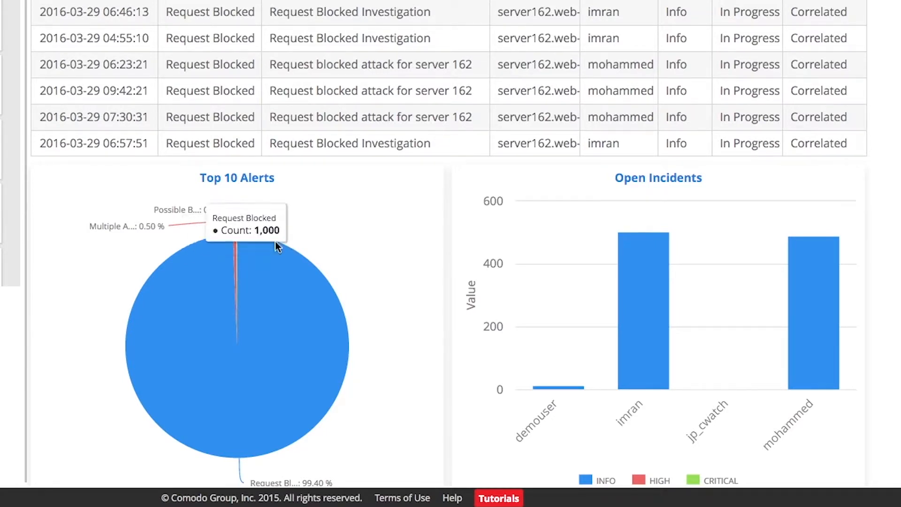
{"action": "mouse_move", "coordinate": [627, 319]}
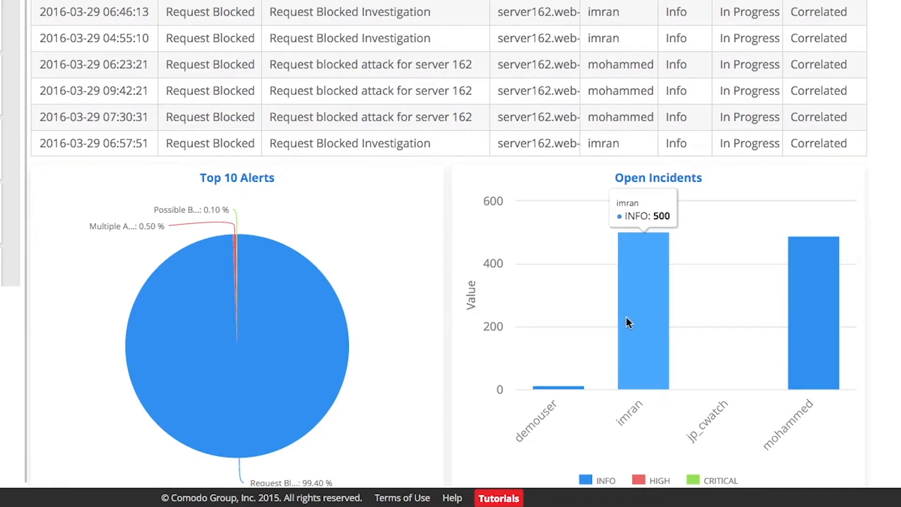
{"action": "mouse_move", "coordinate": [569, 423]}
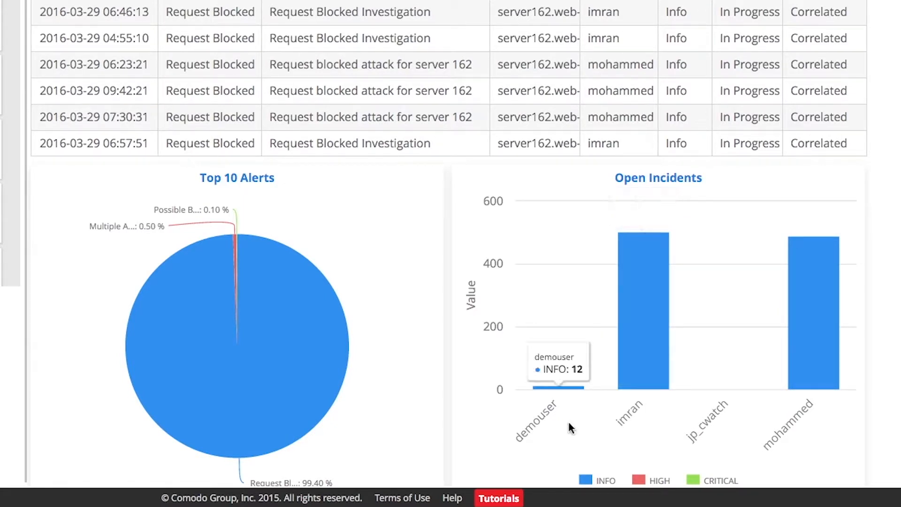
- Hide the INFO series in the Open Incidents chart and inspect the demouser column's remaining severity segments
{"action": "left_click", "coordinate": [585, 481]}
{"action": "mouse_move", "coordinate": [554, 362]}
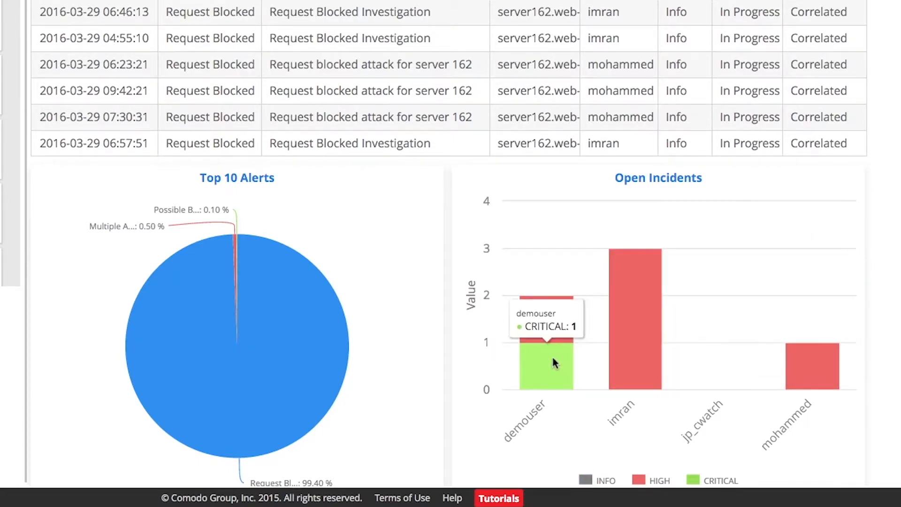
{"action": "mouse_move", "coordinate": [557, 331]}
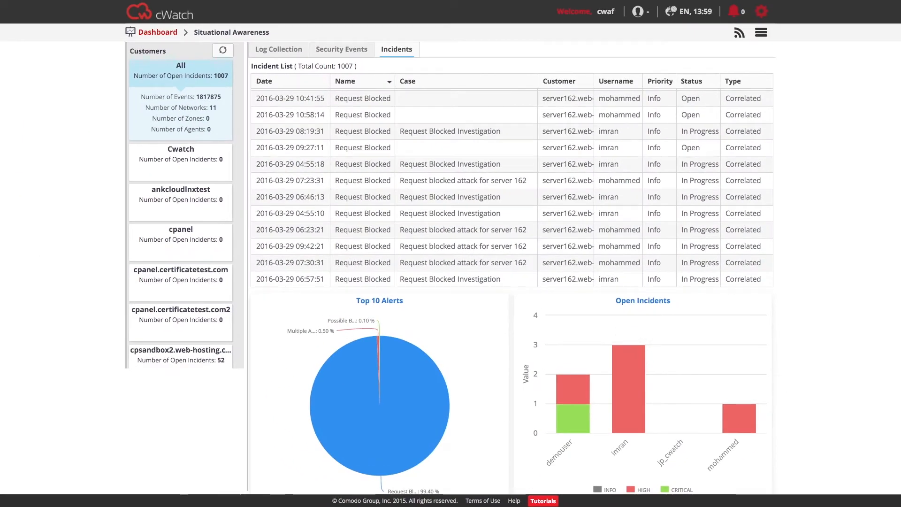
- Open the Event Query page of the Investigation section
{"action": "left_click", "coordinate": [760, 33]}
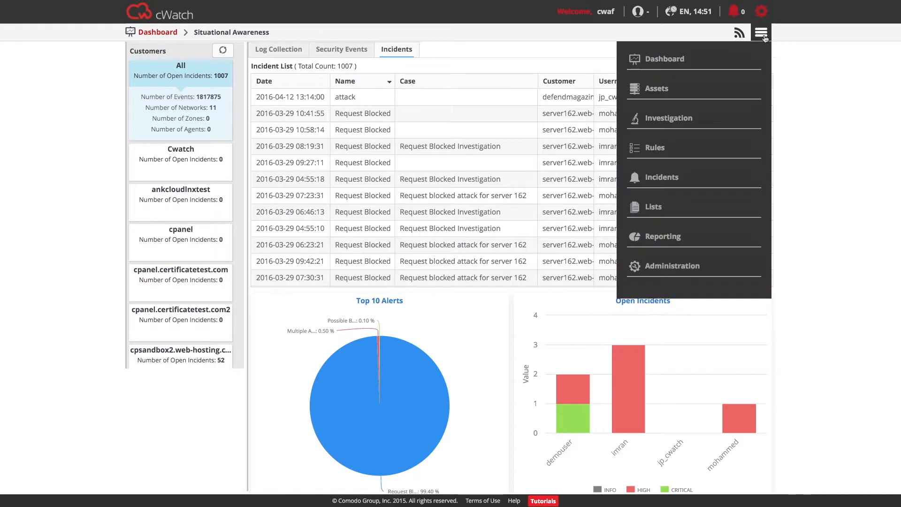
{"action": "left_click", "coordinate": [669, 119]}
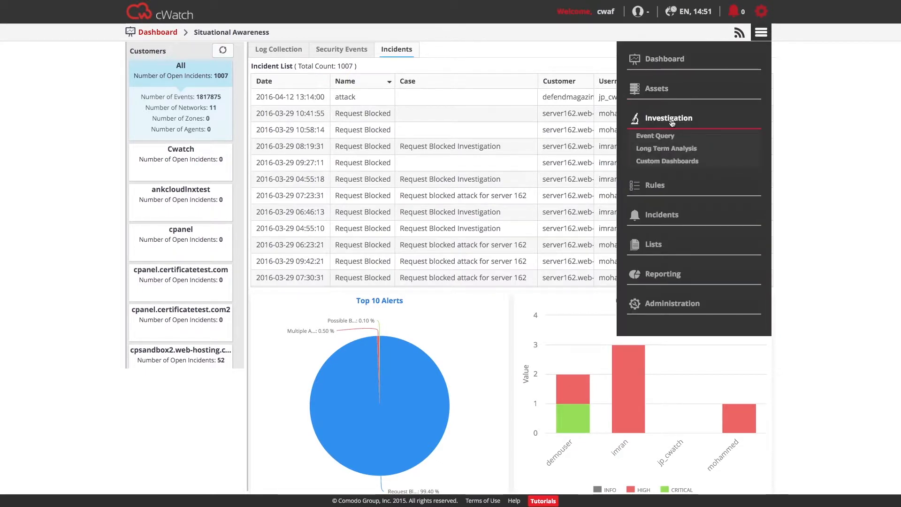
{"action": "left_click", "coordinate": [663, 137]}
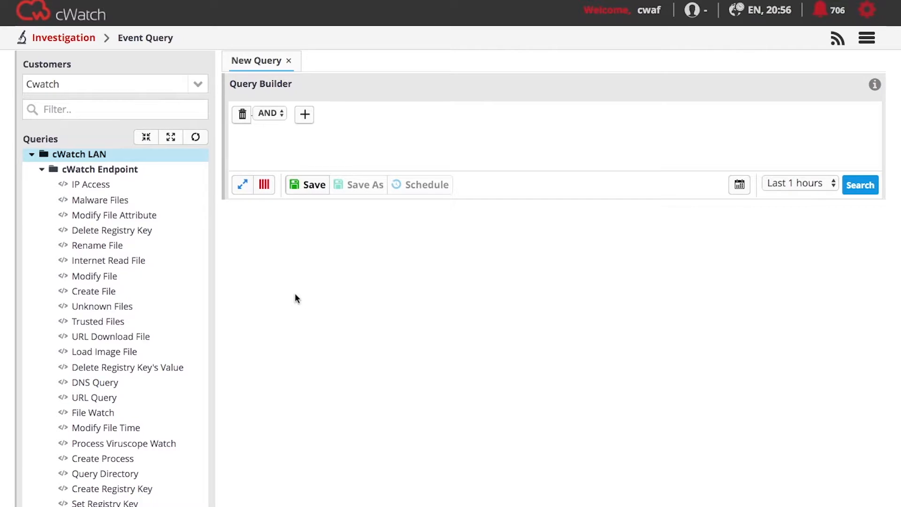
- Load the Process Viruscope Watch query for the Cwatch customer and run it over the last 7 days
{"action": "left_click", "coordinate": [197, 84]}
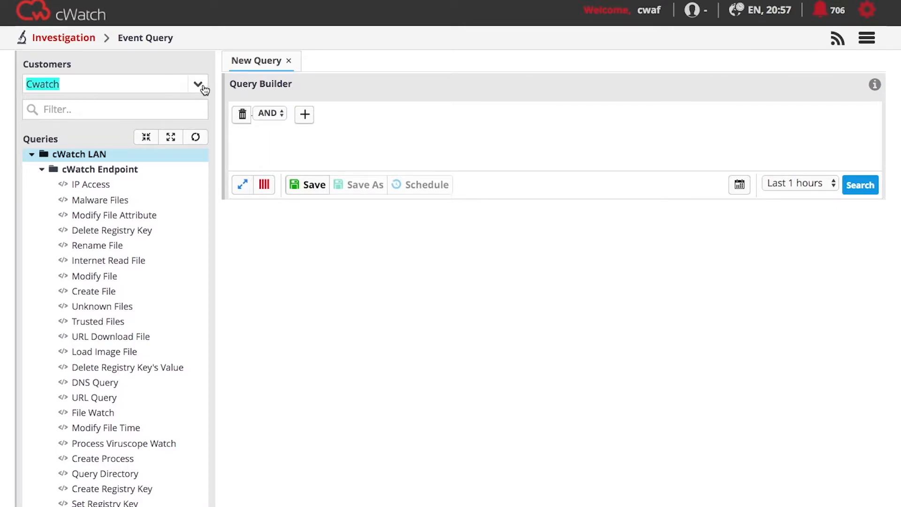
{"action": "left_click", "coordinate": [60, 109]}
{"action": "left_click", "coordinate": [121, 449]}
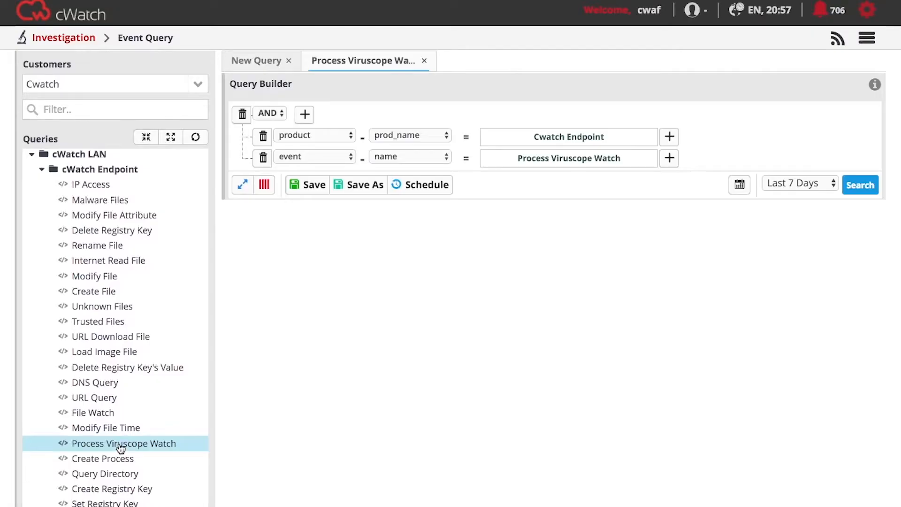
{"action": "left_click", "coordinate": [855, 187]}
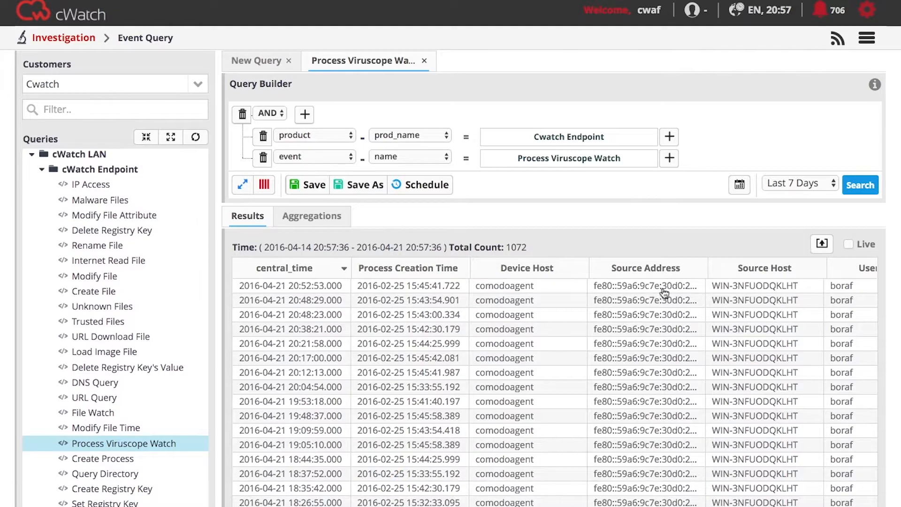
- Review the Process Viruscope Watch result columns and the second event's full details, closing the details when done
{"action": "scroll", "coordinate": [725, 311], "scroll_direction": "right", "scroll_amount": 4}
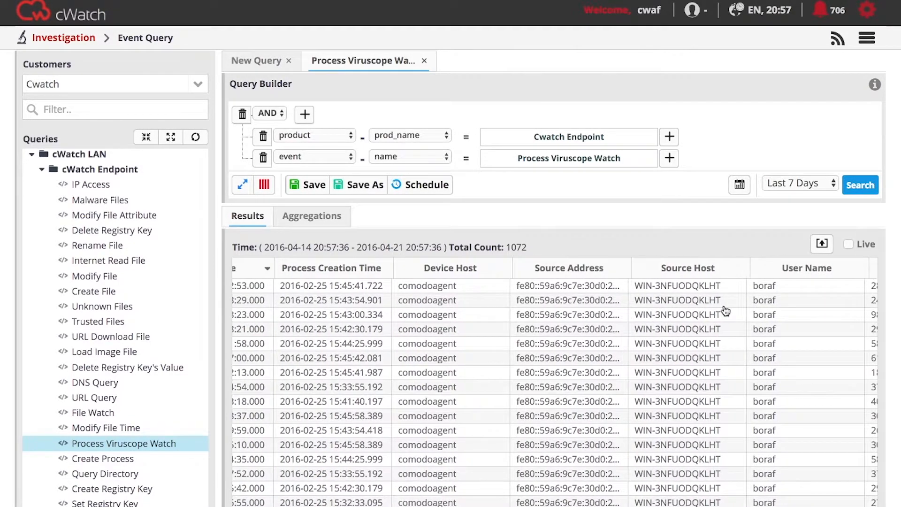
{"action": "left_click", "coordinate": [536, 301]}
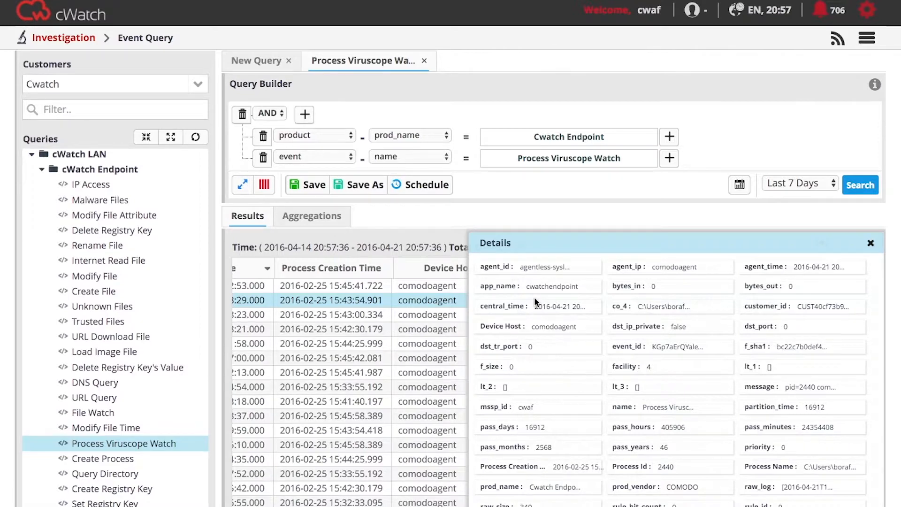
{"action": "left_click", "coordinate": [870, 244]}
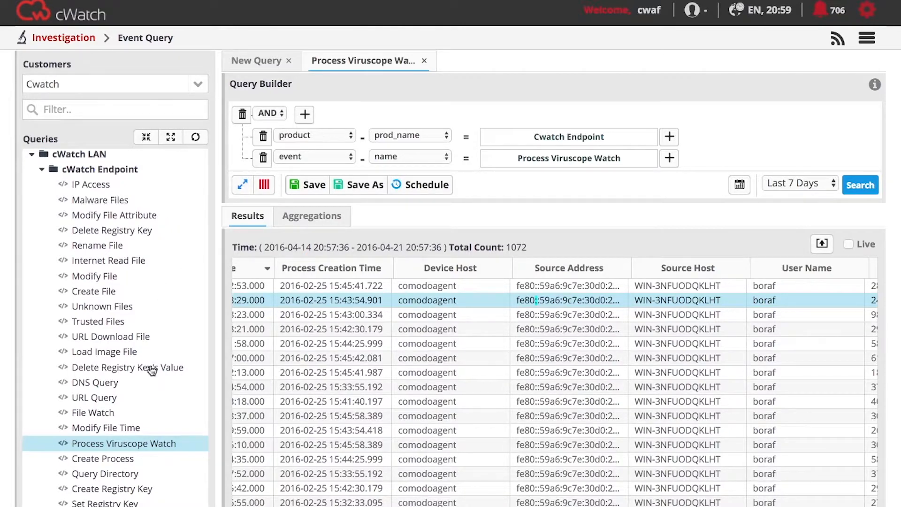
- Run the DNS Connections query from NxSensor Connection's Application Protocol folder over the last 7 days and open one result's details
{"action": "scroll", "coordinate": [151, 369], "scroll_direction": "down", "scroll_amount": 3}
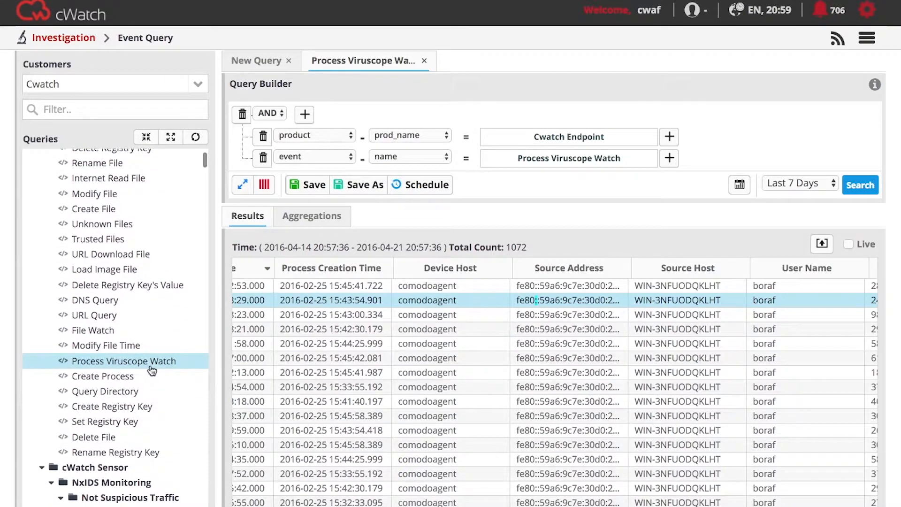
{"action": "scroll", "coordinate": [152, 371], "scroll_direction": "down", "scroll_amount": 1}
{"action": "scroll", "coordinate": [151, 371], "scroll_direction": "down", "scroll_amount": 3}
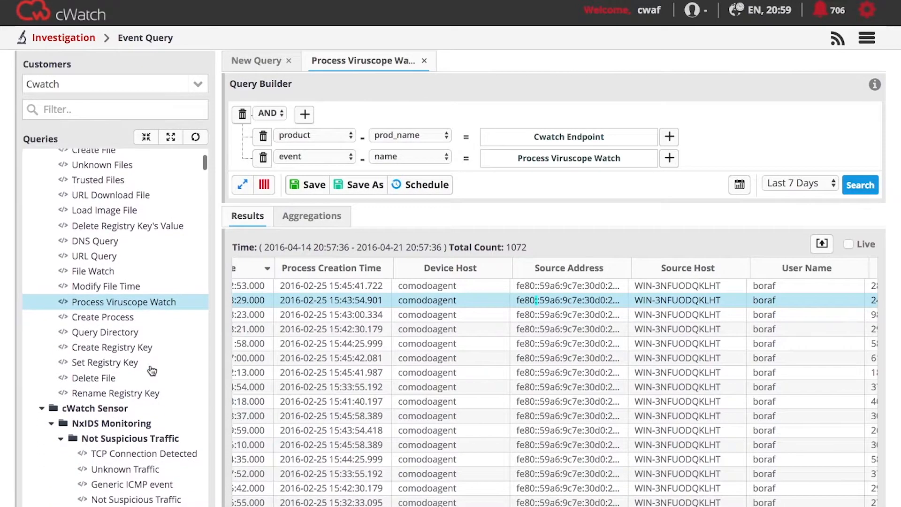
{"action": "scroll", "coordinate": [151, 365], "scroll_direction": "down", "scroll_amount": 2}
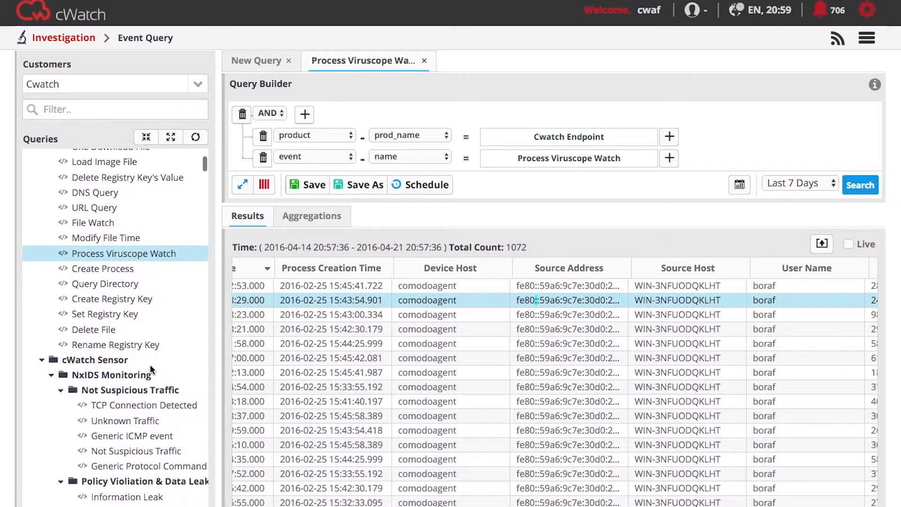
{"action": "scroll", "coordinate": [150, 364], "scroll_direction": "down", "scroll_amount": 1}
{"action": "scroll", "coordinate": [150, 365], "scroll_direction": "down", "scroll_amount": 4}
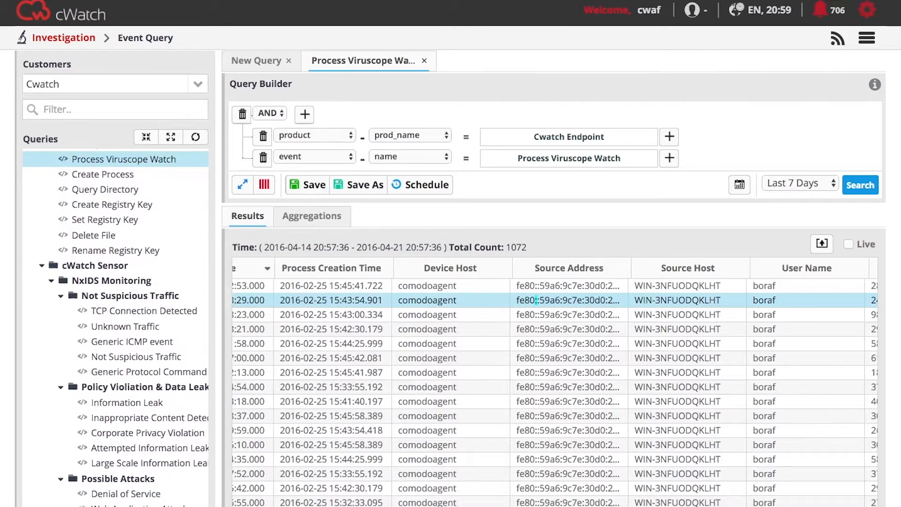
{"action": "scroll", "coordinate": [193, 257], "scroll_direction": "down", "scroll_amount": 1}
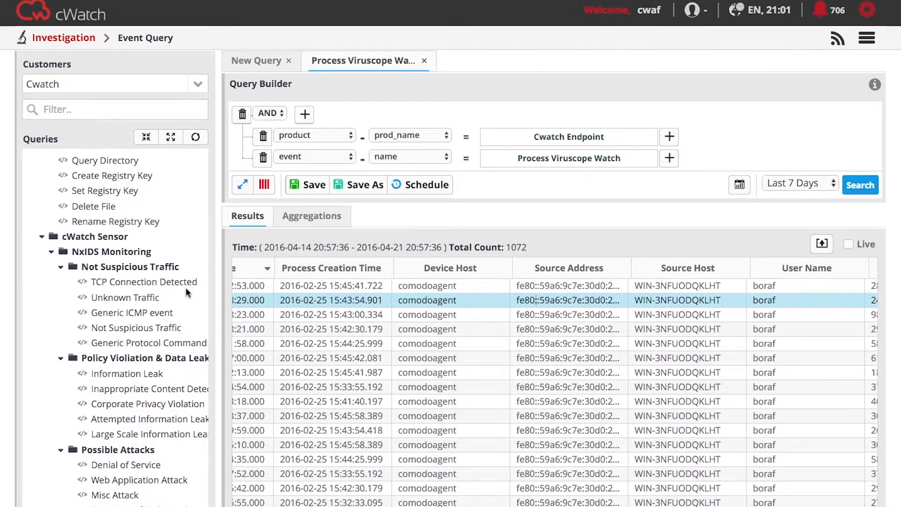
{"action": "scroll", "coordinate": [185, 291], "scroll_direction": "down", "scroll_amount": 4}
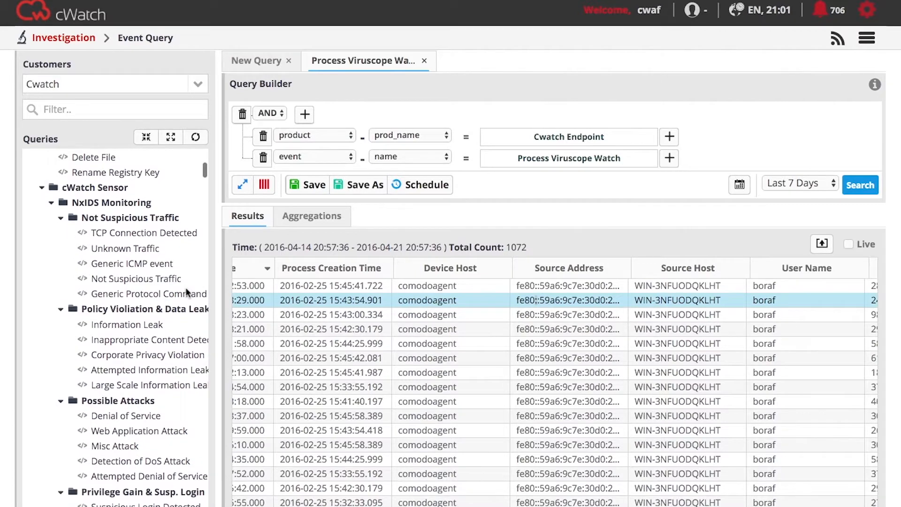
{"action": "scroll", "coordinate": [186, 291], "scroll_direction": "down", "scroll_amount": 1}
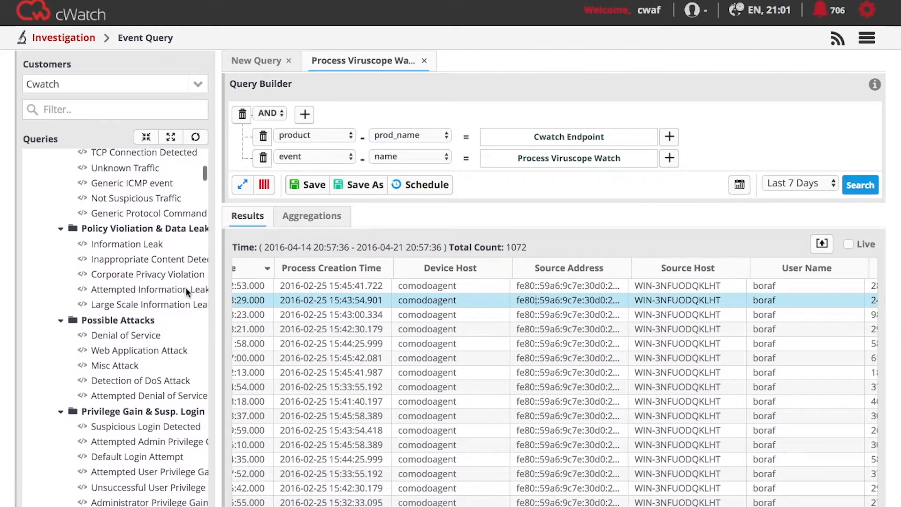
{"action": "scroll", "coordinate": [186, 292], "scroll_direction": "down", "scroll_amount": 10}
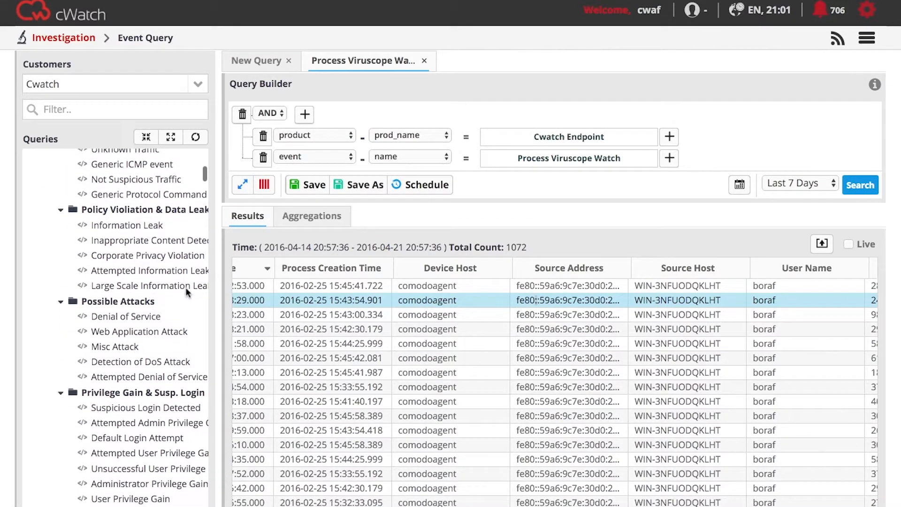
{"action": "scroll", "coordinate": [186, 291], "scroll_direction": "down", "scroll_amount": 6}
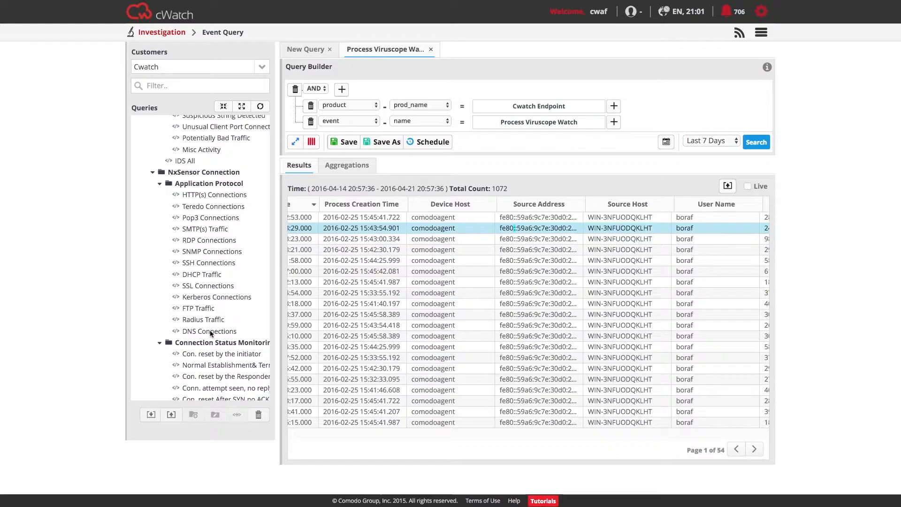
{"action": "left_click", "coordinate": [128, 438]}
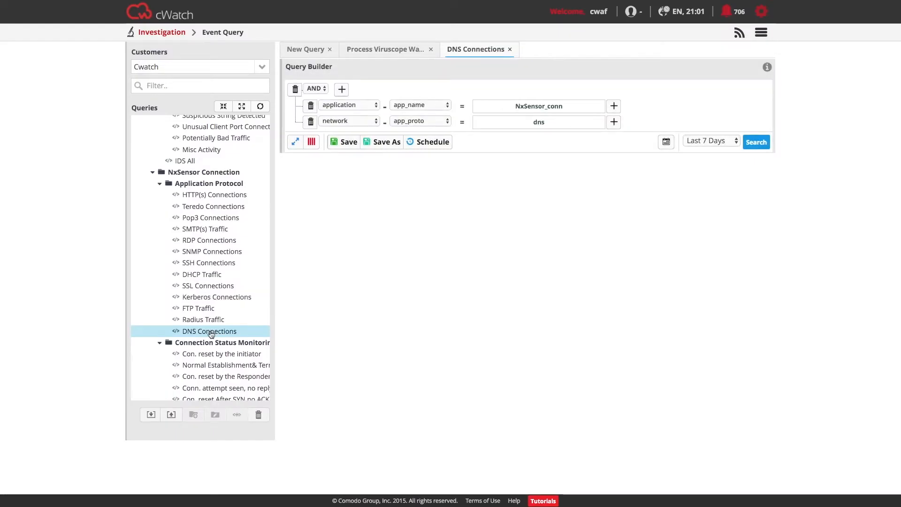
{"action": "left_click", "coordinate": [756, 143]}
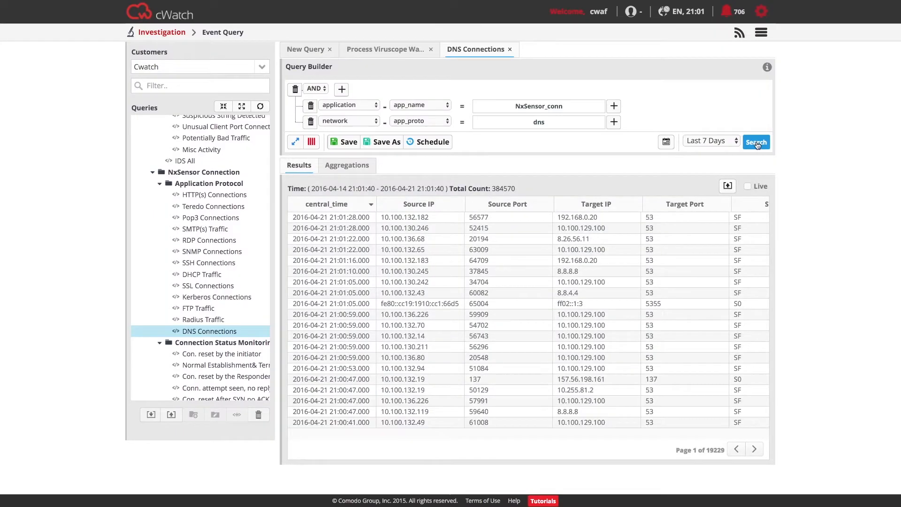
{"action": "left_click", "coordinate": [592, 241]}
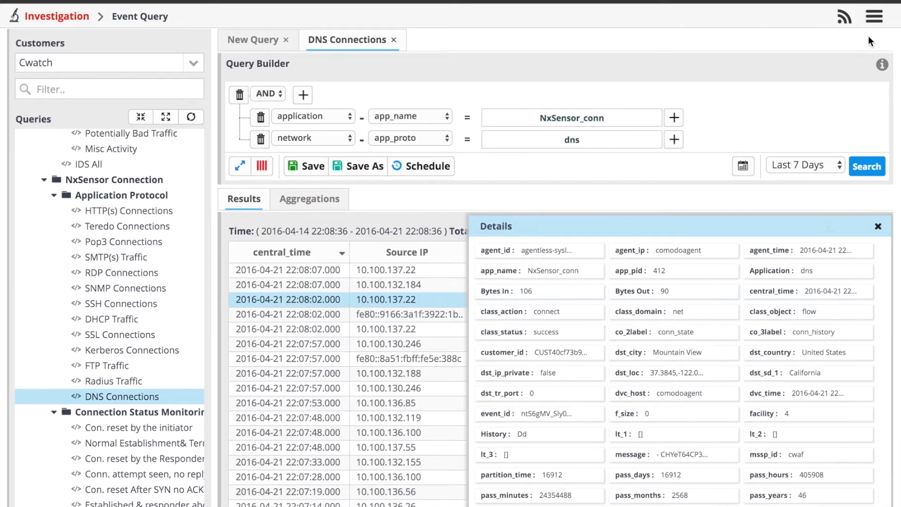
- Open the Correlation Rules Management page of the Rules section
{"action": "left_click", "coordinate": [873, 19]}
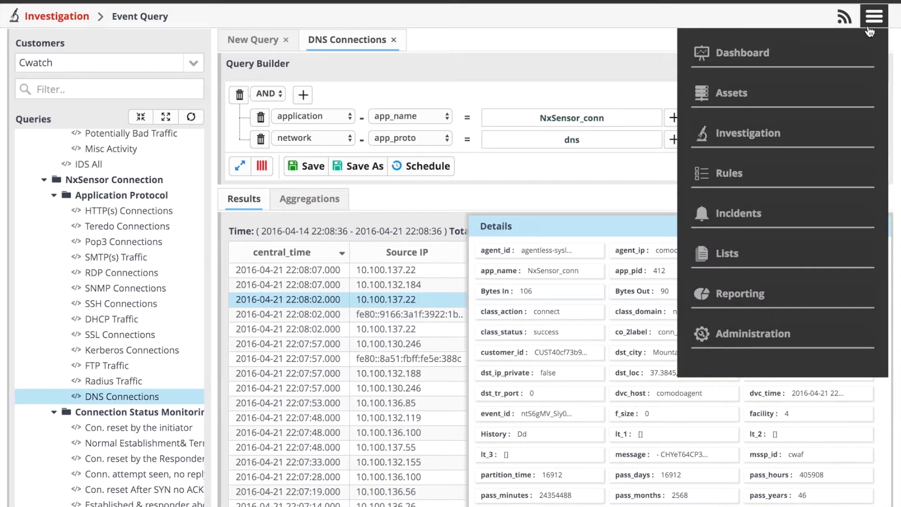
{"action": "left_click", "coordinate": [742, 175]}
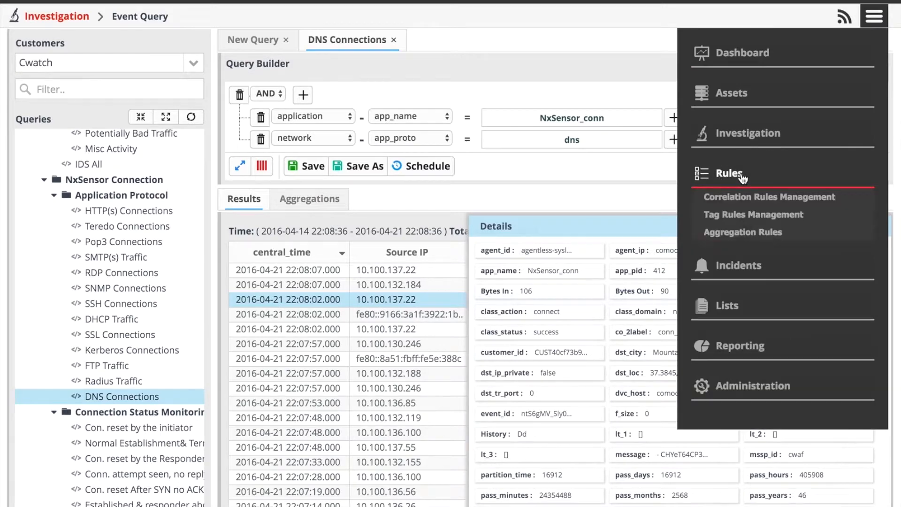
{"action": "left_click", "coordinate": [737, 199]}
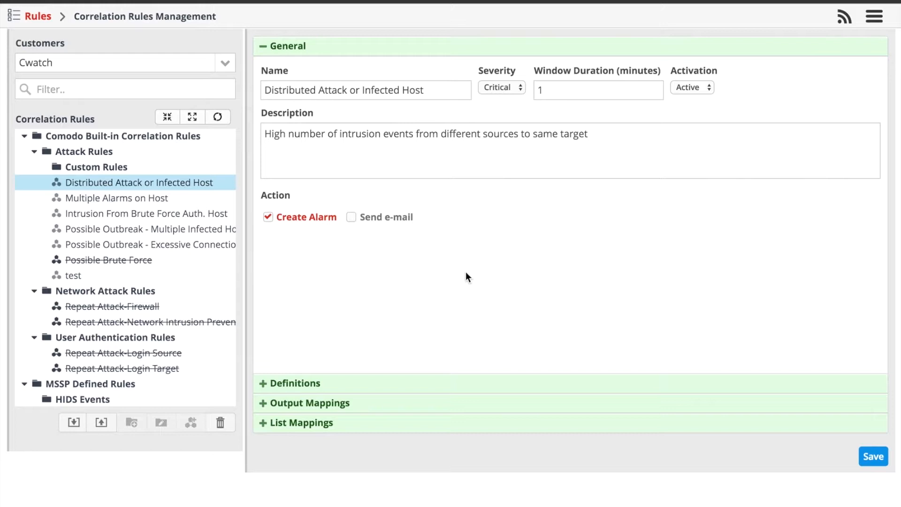
- Create a new correlation rule in the Custom Rules folder under Attack Rules, named IDS/IPS with Critical severity
{"action": "left_click", "coordinate": [96, 169]}
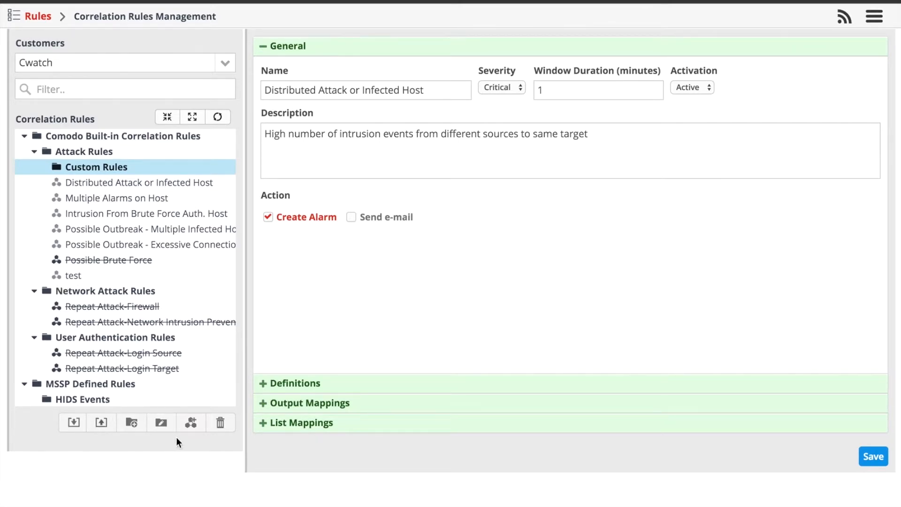
{"action": "left_click", "coordinate": [190, 423]}
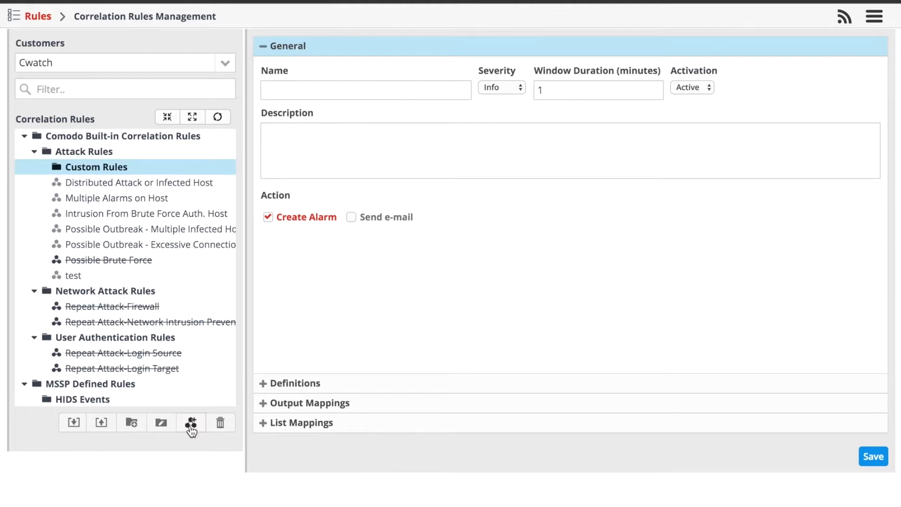
{"action": "left_click", "coordinate": [321, 90]}
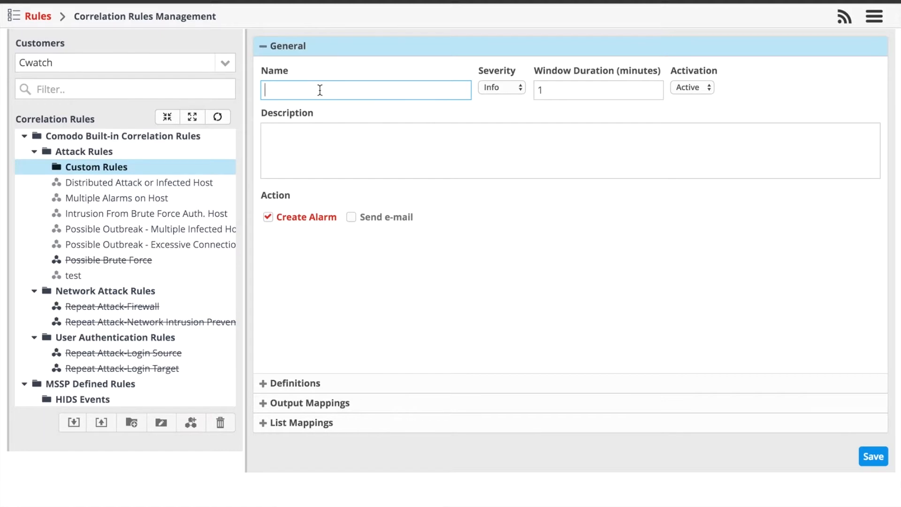
{"action": "type", "text": "IDS/IPS"}
{"action": "left_click", "coordinate": [512, 90]}
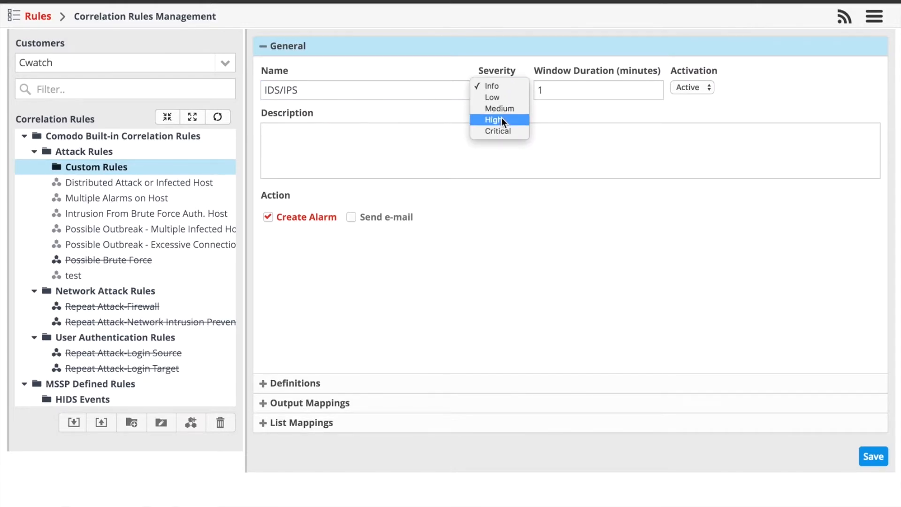
{"action": "left_click", "coordinate": [497, 130]}
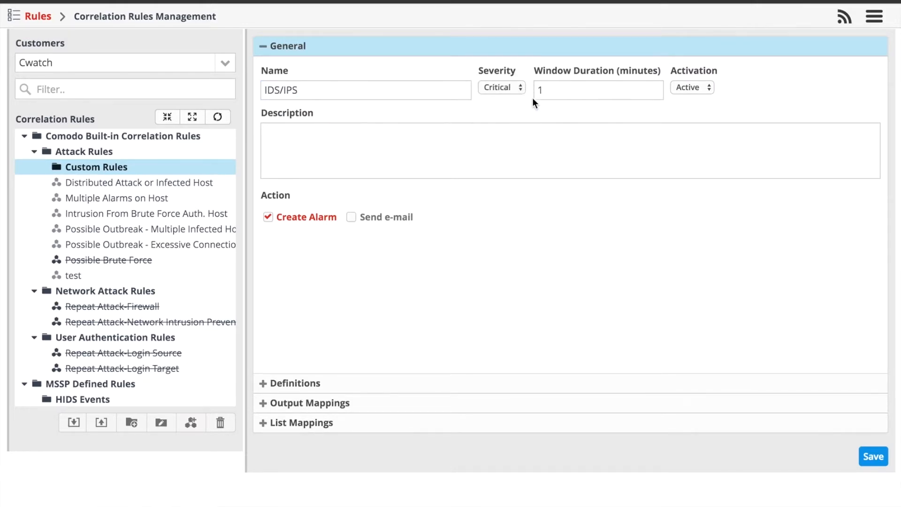
- Enter "IDS Detection" as the new rule's description
{"action": "left_click", "coordinate": [560, 92]}
{"action": "left_click", "coordinate": [427, 134]}
{"action": "type", "text": "IDS Dection"}
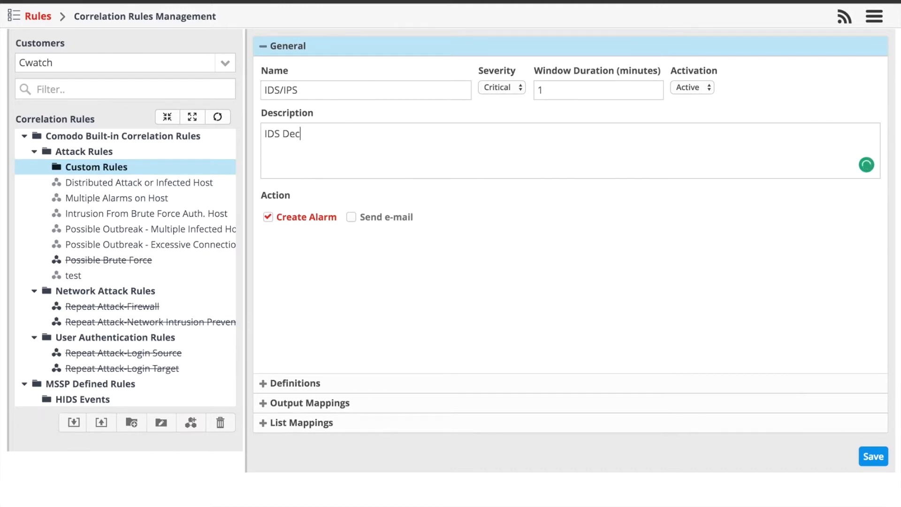
{"action": "key", "text": "BackSpace"}
{"action": "key", "text": "BackSpace"}
{"action": "key", "text": "BackSpace"}
{"action": "key", "text": "BackSpace"}
{"action": "key", "text": "BackSpace"}
{"action": "type", "text": "tection"}
- Add a definition named IDS/IPS to the rule
{"action": "left_click", "coordinate": [294, 386]}
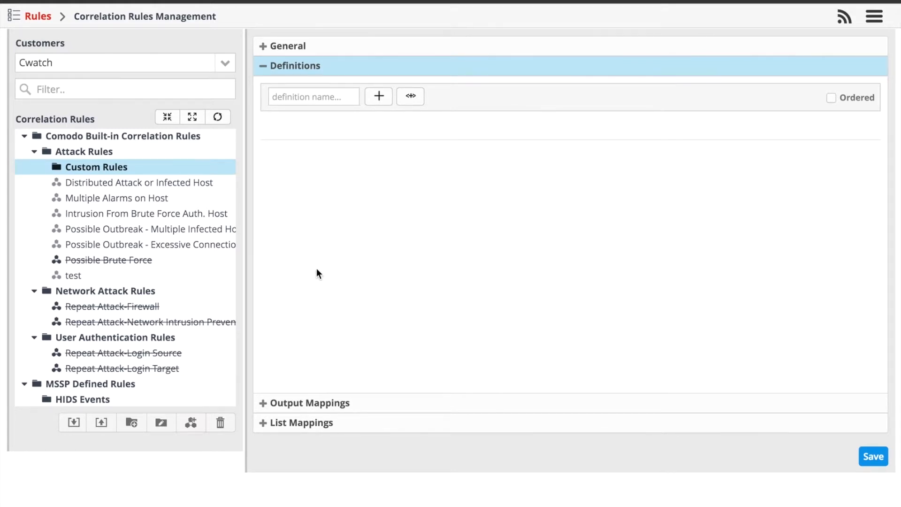
{"action": "left_click", "coordinate": [311, 98]}
{"action": "type", "text": "ID"}
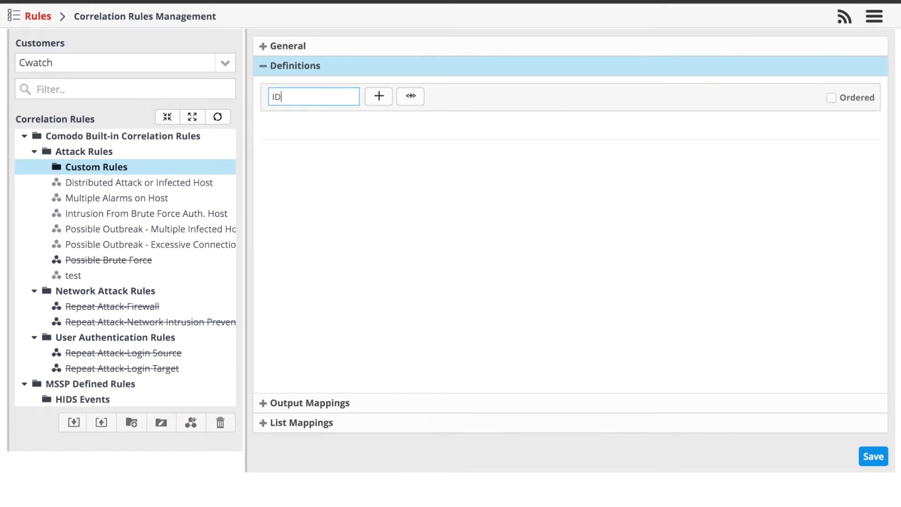
{"action": "type", "text": "S/IPS"}
{"action": "left_click", "coordinate": [378, 97]}
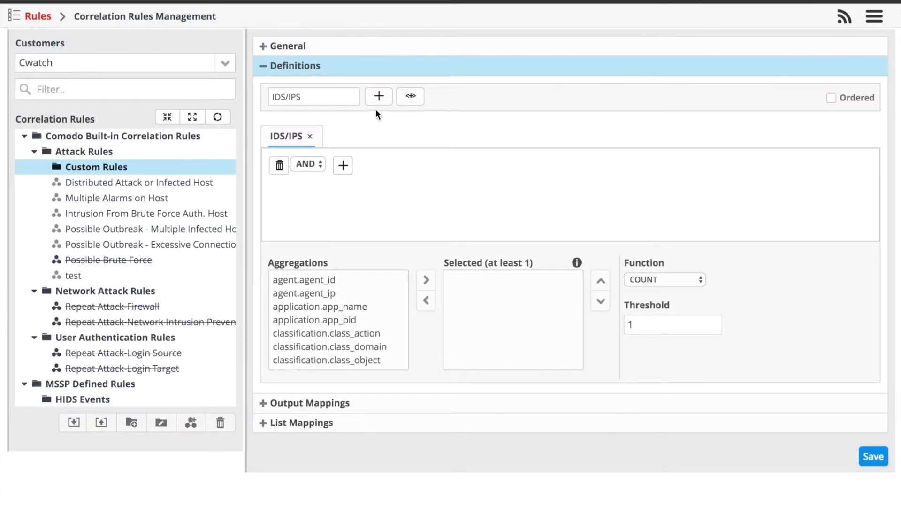
- Select agent.agent_id and source.src_ip as the aggregation fields of the IDS/IPS definition
{"action": "left_click", "coordinate": [306, 280]}
{"action": "left_click", "coordinate": [426, 279]}
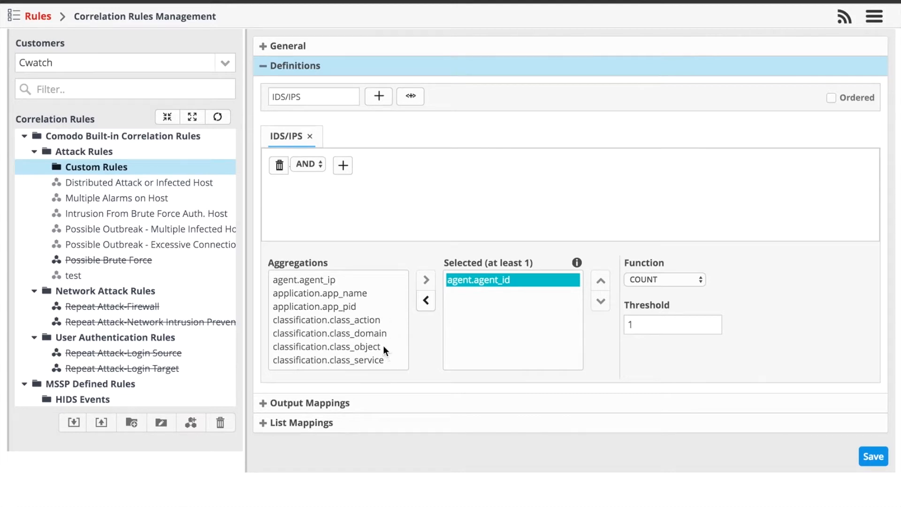
{"action": "scroll", "coordinate": [383, 345], "scroll_direction": "down", "scroll_amount": 10}
{"action": "scroll", "coordinate": [380, 336], "scroll_direction": "down", "scroll_amount": 10}
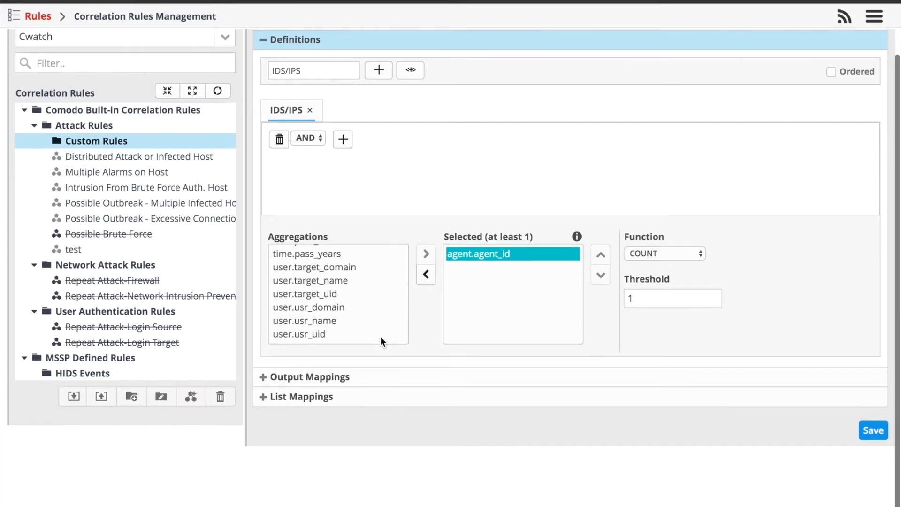
{"action": "scroll", "coordinate": [382, 326], "scroll_direction": "up", "scroll_amount": 1}
{"action": "scroll", "coordinate": [381, 324], "scroll_direction": "up", "scroll_amount": 5}
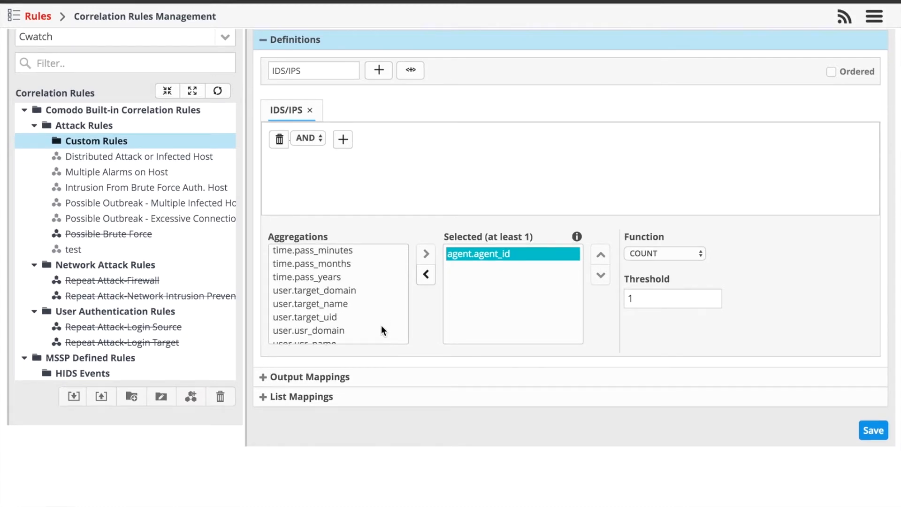
{"action": "scroll", "coordinate": [383, 326], "scroll_direction": "up", "scroll_amount": 4}
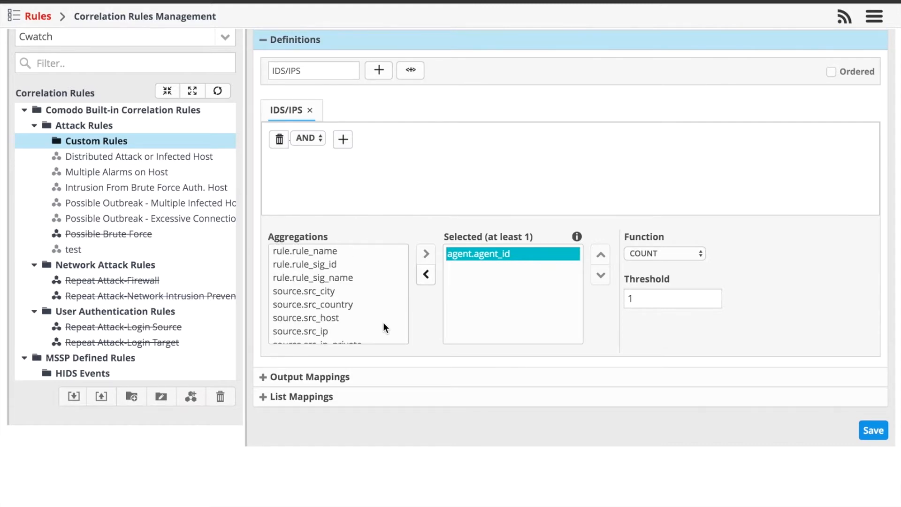
{"action": "scroll", "coordinate": [383, 325], "scroll_direction": "down", "scroll_amount": 1}
{"action": "scroll", "coordinate": [383, 325], "scroll_direction": "down", "scroll_amount": 1}
{"action": "left_click", "coordinate": [317, 331]}
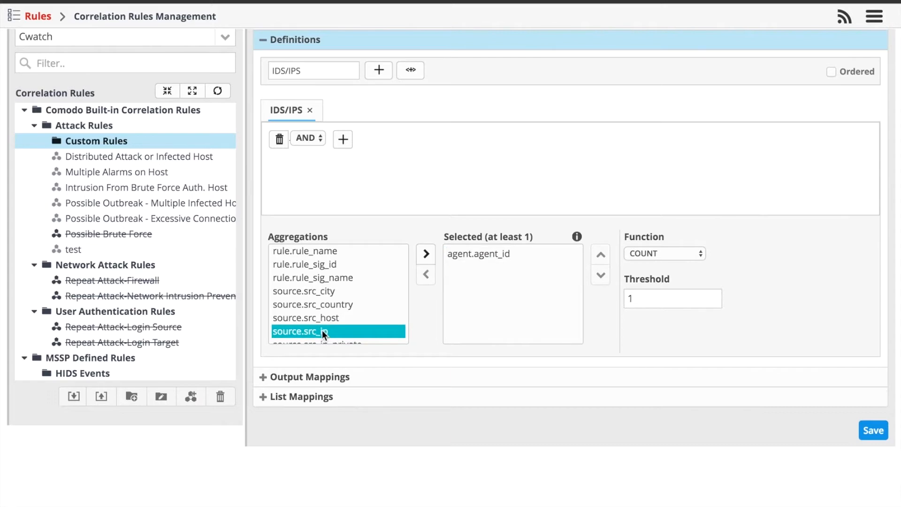
{"action": "left_click", "coordinate": [426, 257]}
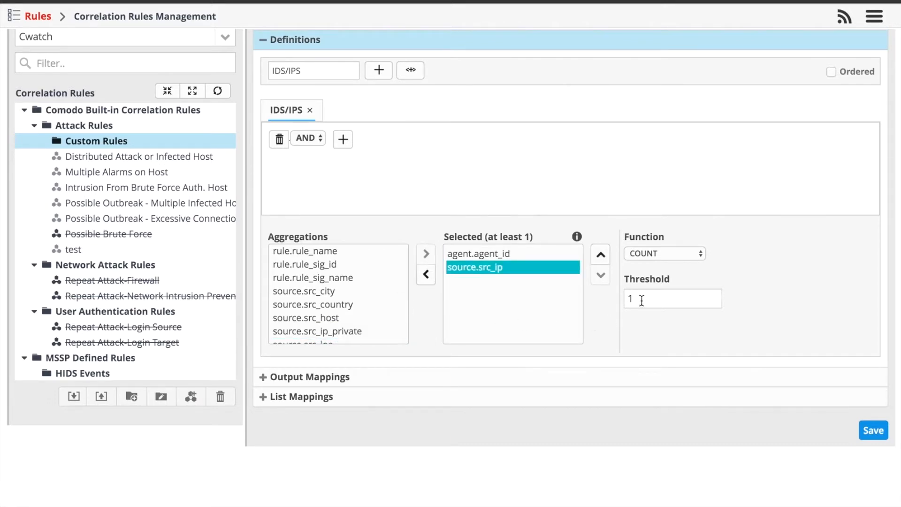
- Set the definition's threshold to 20 and save the rule
{"action": "left_click_drag", "start_coordinate": [641, 300], "coordinate": [626, 300]}
{"action": "type", "text": "20"}
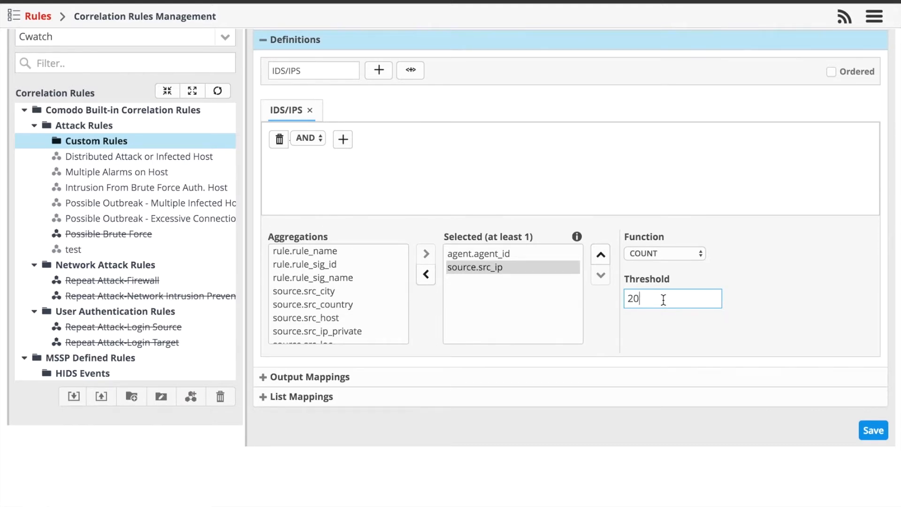
{"action": "left_click", "coordinate": [873, 430]}
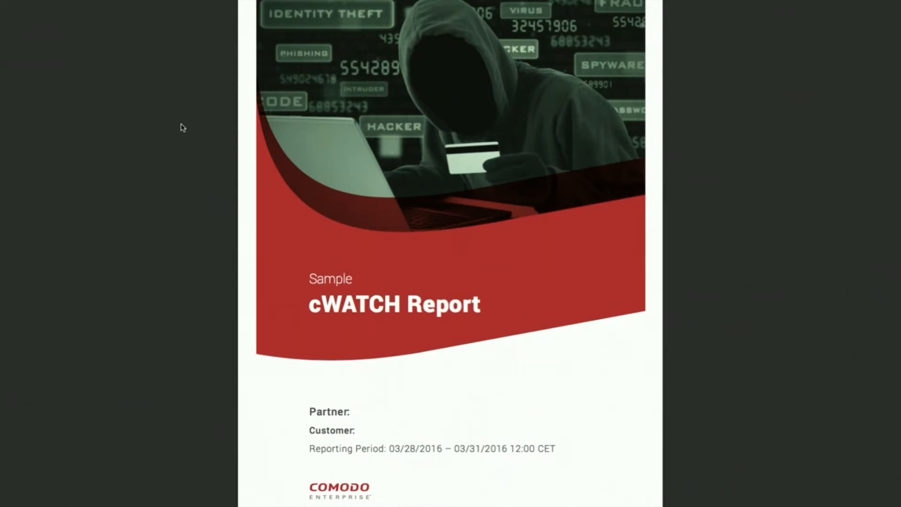
- Examine the sample cWATCH Report from the Domain Summary to the Section II attack sources, attack origins and daily attack trend
{"action": "key", "text": "Right"}
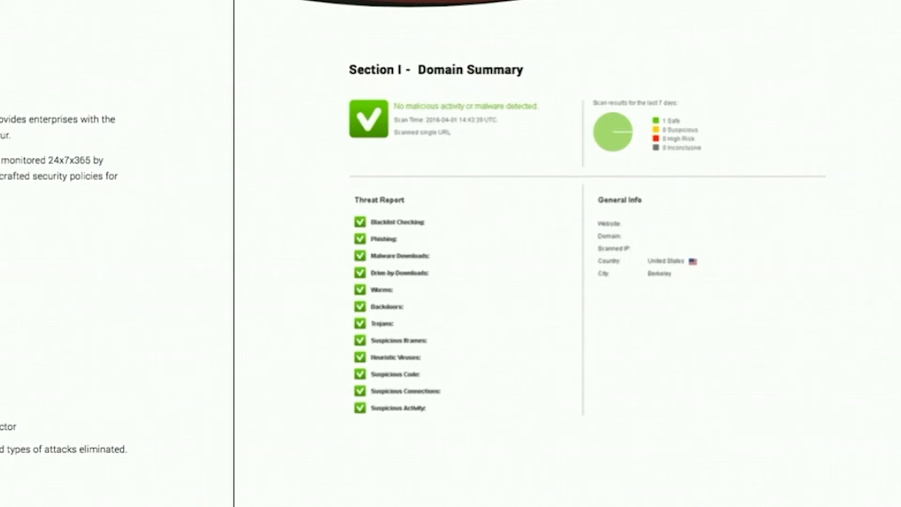
{"action": "scroll", "coordinate": [141, 105], "scroll_direction": "down", "scroll_amount": 5}
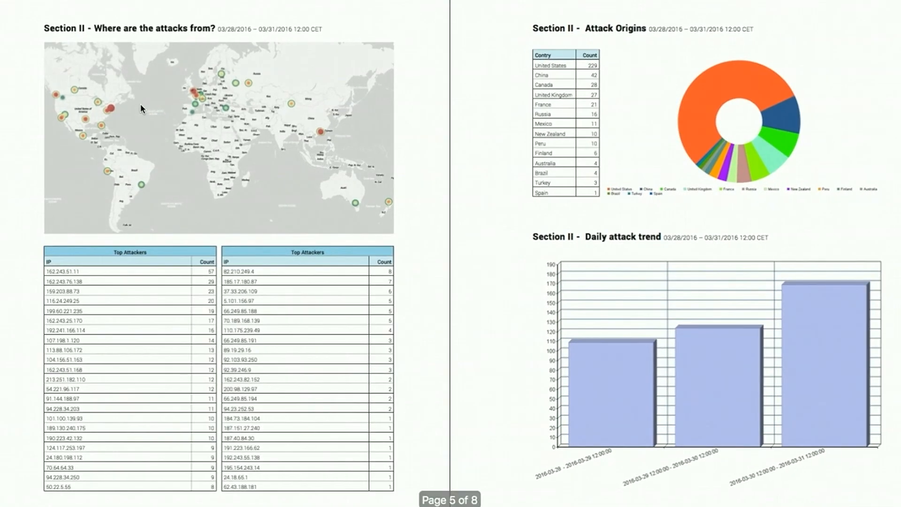